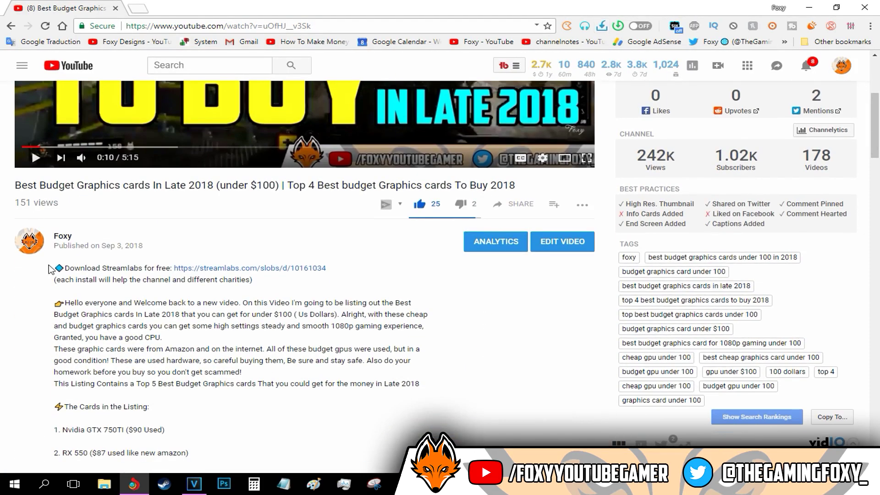
- Download the Streamlabs OBS installer, accept the license, and install to the default path
{"action": "left_click_drag", "start_coordinate": [53, 269], "coordinate": [104, 271]}
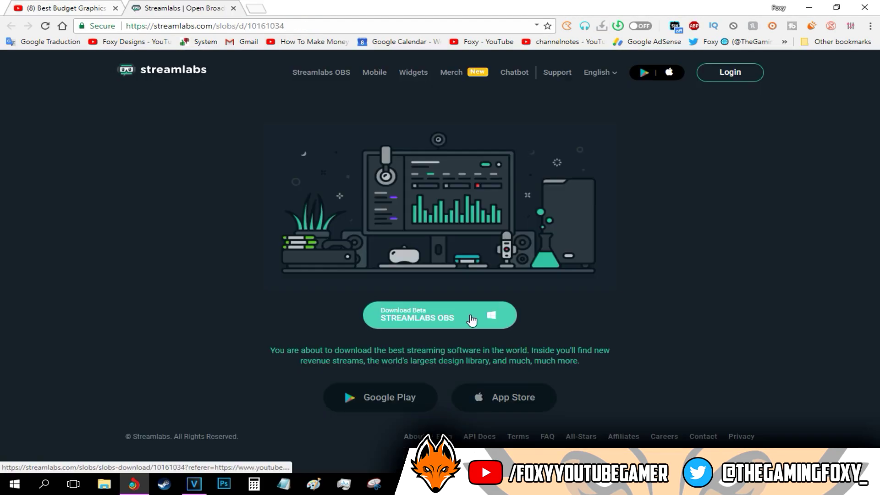
{"action": "left_click", "coordinate": [472, 319]}
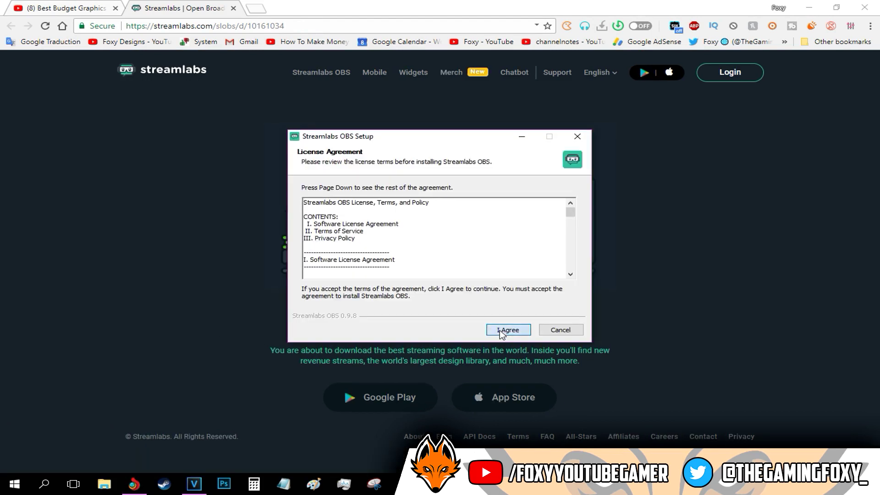
{"action": "left_click", "coordinate": [499, 331]}
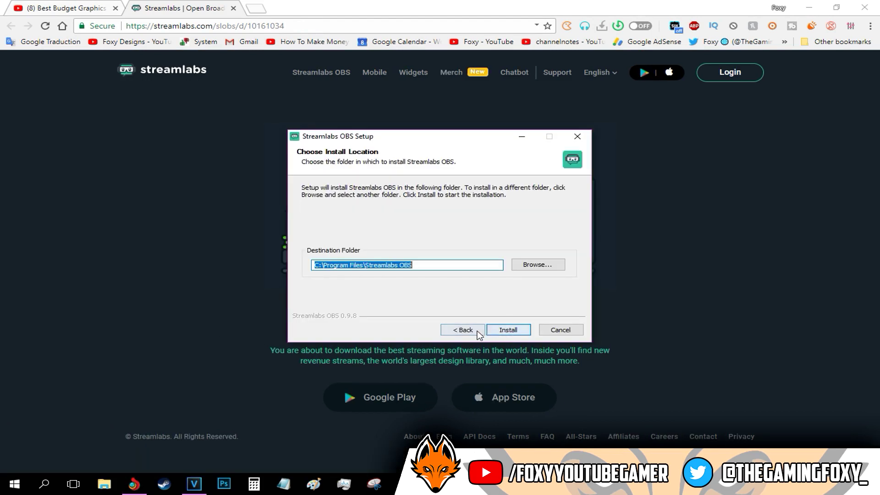
{"action": "left_click", "coordinate": [503, 331]}
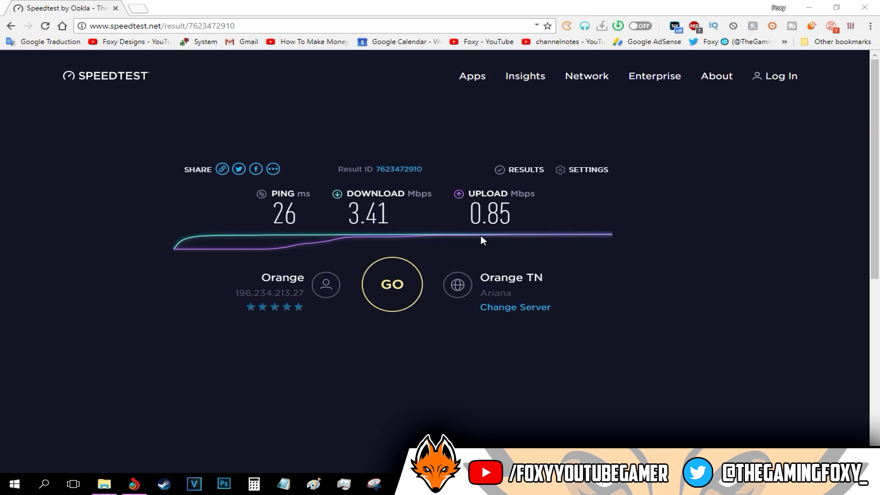
- Note the 0.85 Mbps Speedtest upload, then switch back to the Streamlabs OBS editor
{"action": "key", "text": "alt+Tab"}
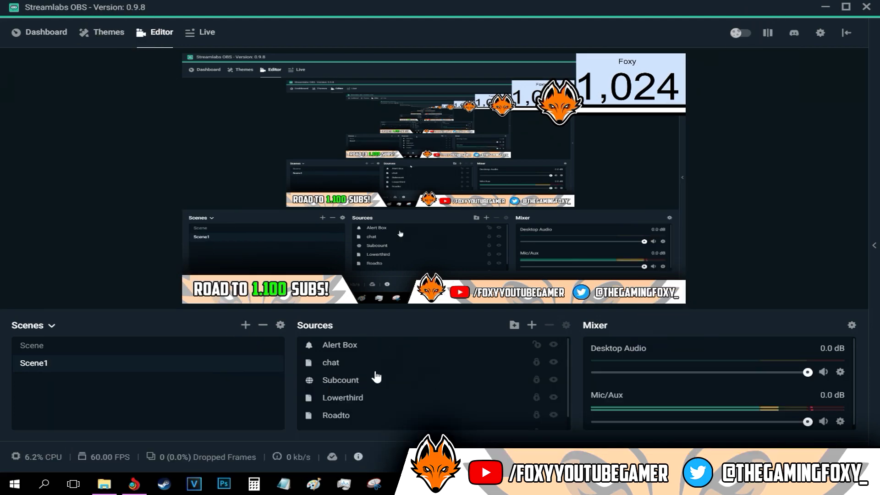
{"action": "scroll", "coordinate": [369, 384], "scroll_direction": "down", "scroll_amount": 1}
{"action": "scroll", "coordinate": [360, 385], "scroll_direction": "up", "scroll_amount": 1}
{"action": "left_click", "coordinate": [822, 36]}
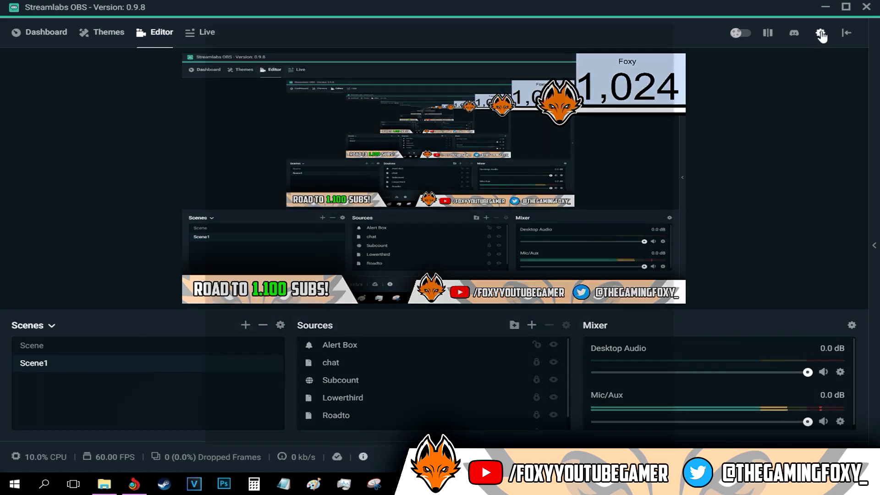
- Set the Output rate control to CBR, keeping the stream bitrate at 890
{"action": "left_click_drag", "start_coordinate": [277, 24], "coordinate": [269, 27]}
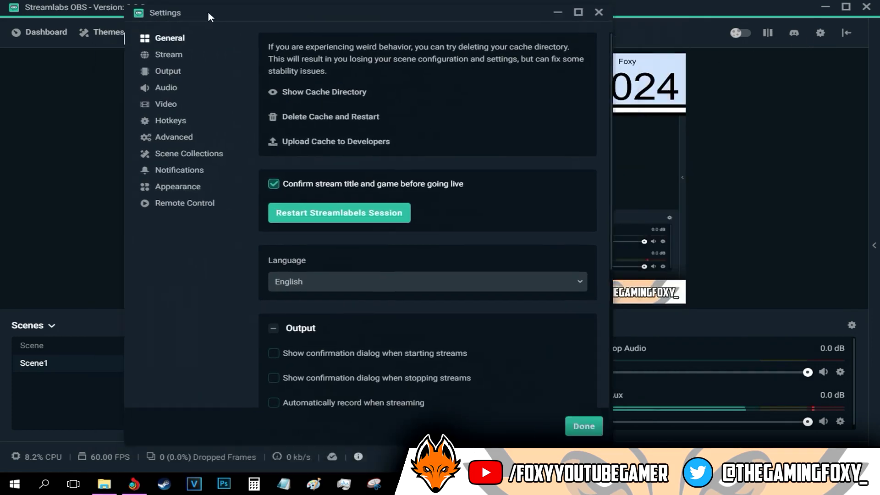
{"action": "left_click", "coordinate": [231, 81]}
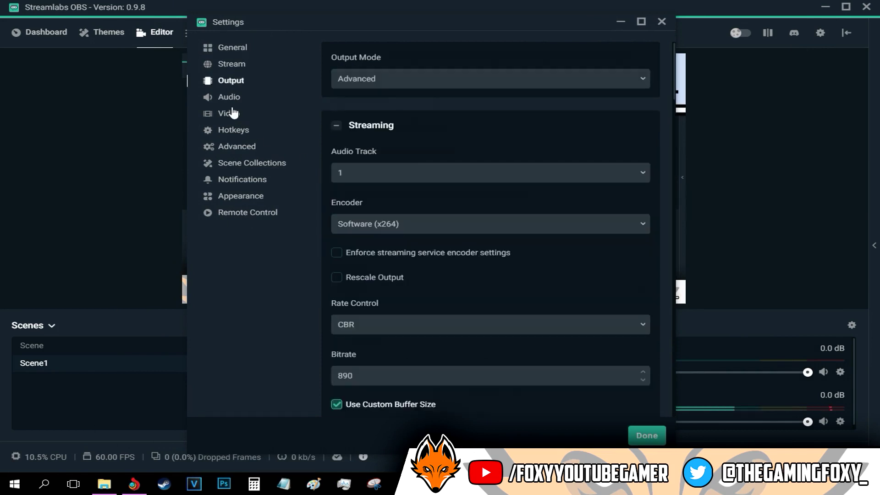
{"action": "scroll", "coordinate": [452, 302], "scroll_direction": "down", "scroll_amount": 2}
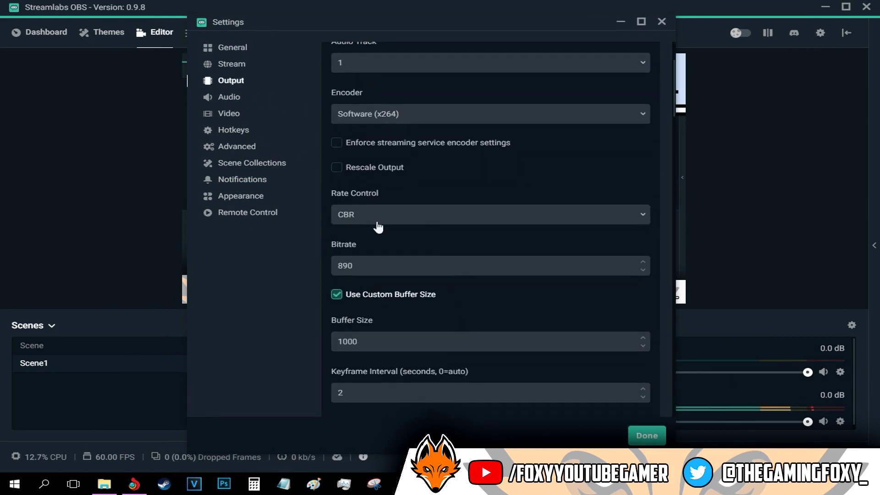
{"action": "left_click", "coordinate": [383, 219]}
{"action": "left_click", "coordinate": [362, 234]}
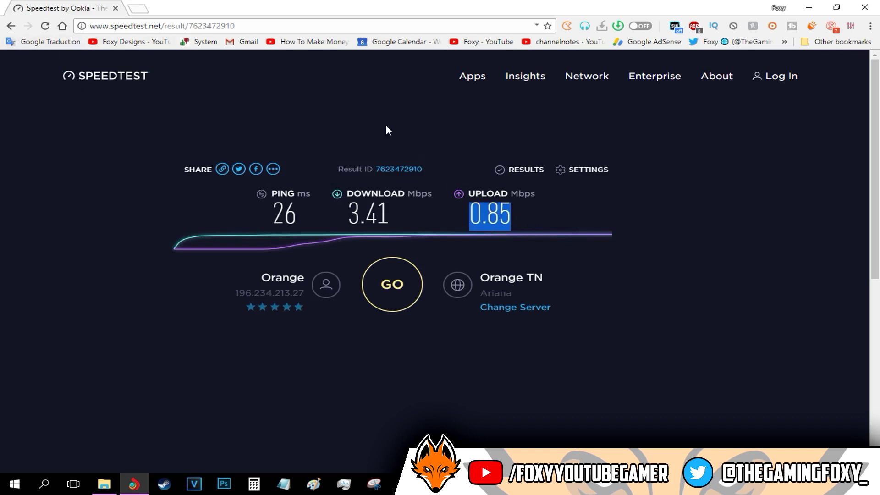
{"action": "left_click", "coordinate": [810, 9]}
- Set the stream bitrate to 890 and the custom buffer size to 1000
{"action": "left_click", "coordinate": [363, 269]}
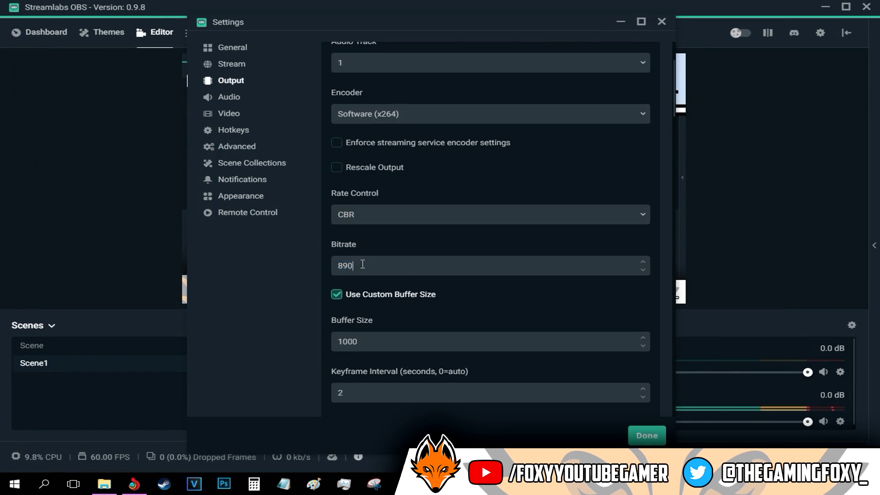
{"action": "left_click_drag", "start_coordinate": [363, 265], "coordinate": [286, 264]}
{"action": "scroll", "coordinate": [334, 190], "scroll_direction": "down", "scroll_amount": 3}
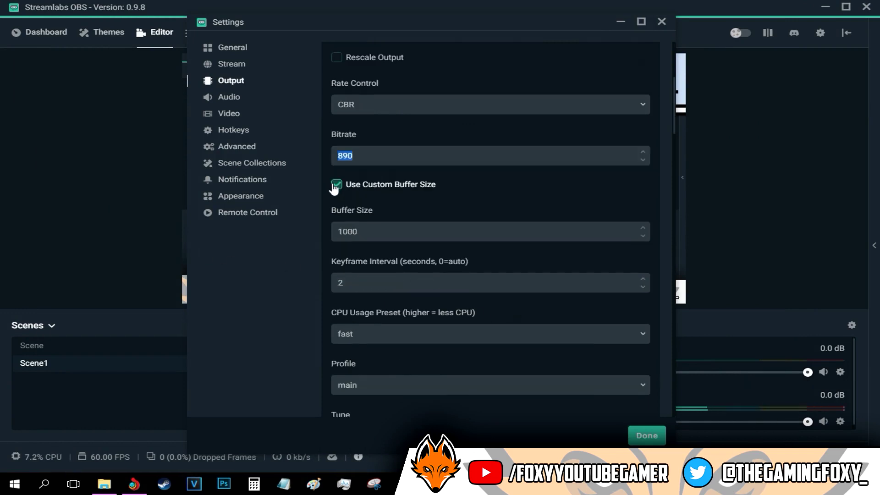
{"action": "double_click", "coordinate": [364, 231]}
{"action": "scroll", "coordinate": [393, 207], "scroll_direction": "down", "scroll_amount": 2}
{"action": "left_click", "coordinate": [386, 176]}
{"action": "left_click_drag", "start_coordinate": [385, 177], "coordinate": [153, 181]}
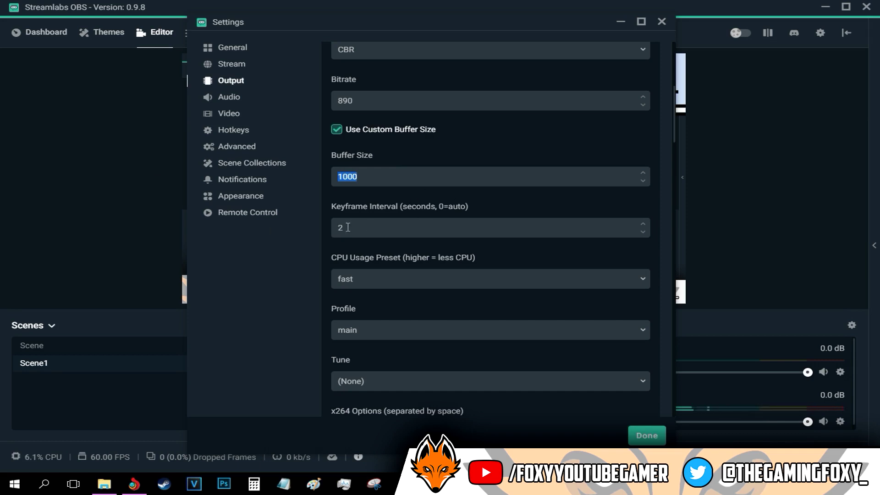
- Leave the keyframe interval unchanged and keep the CPU usage preset at fast
{"action": "key", "text": "Tab"}
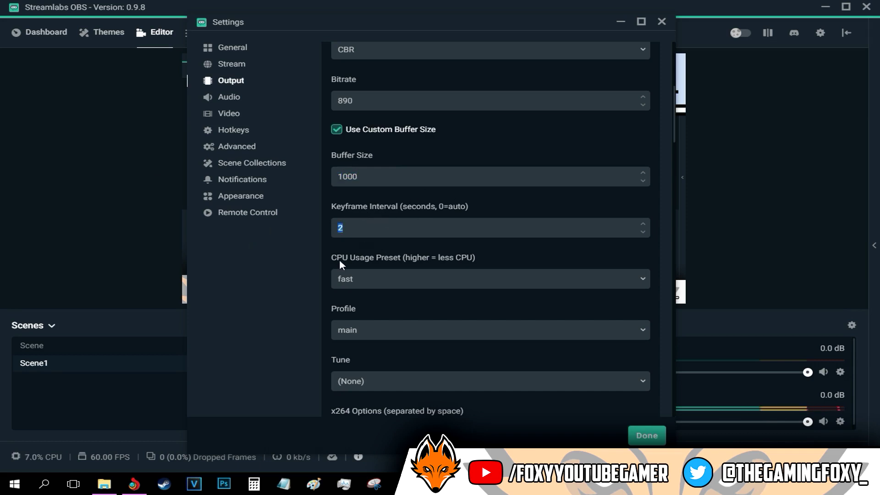
{"action": "left_click", "coordinate": [390, 281]}
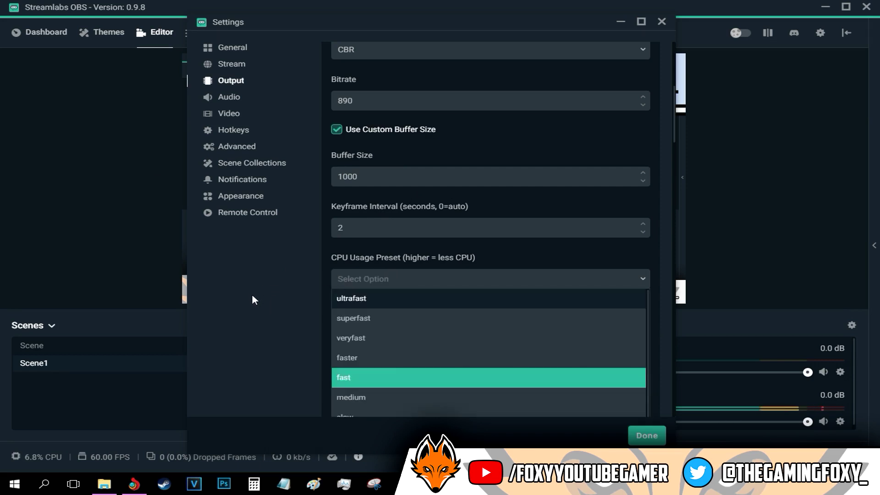
{"action": "left_click", "coordinate": [344, 379]}
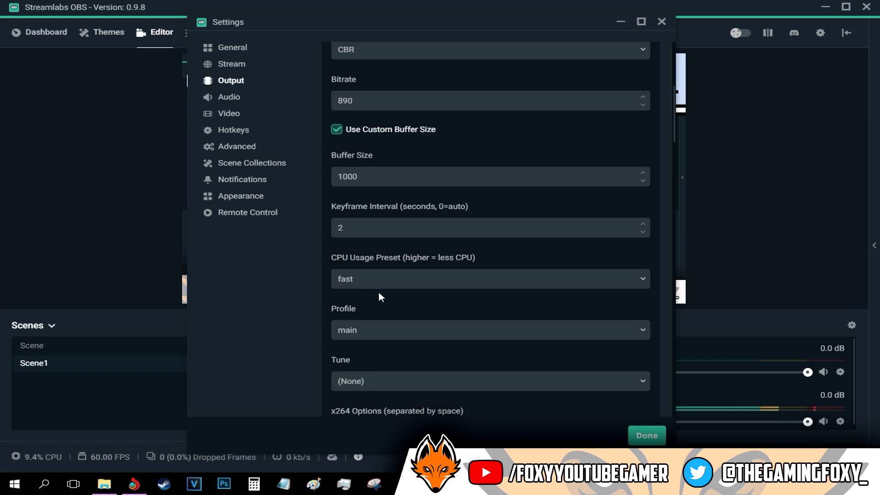
{"action": "scroll", "coordinate": [332, 311], "scroll_direction": "down", "scroll_amount": 2}
{"action": "scroll", "coordinate": [327, 294], "scroll_direction": "up", "scroll_amount": 5}
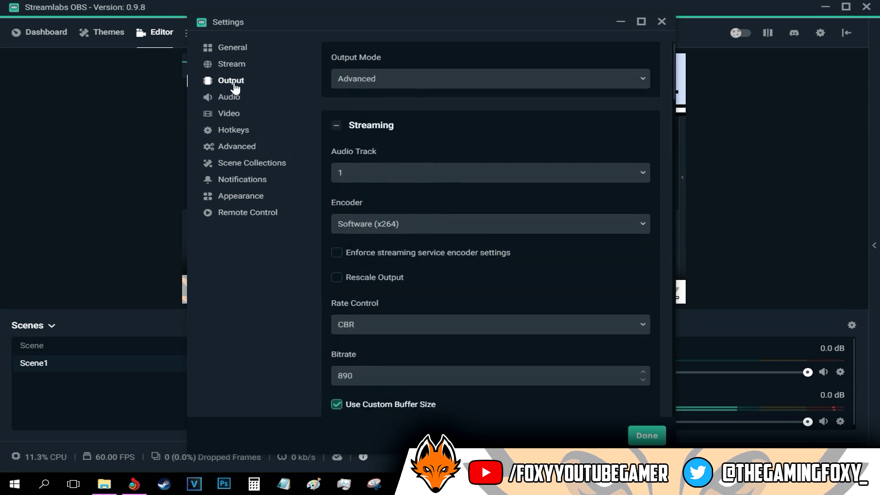
- Keep the 1920x1080 base canvas in Video settings and list the output resolution choices
{"action": "left_click", "coordinate": [230, 115]}
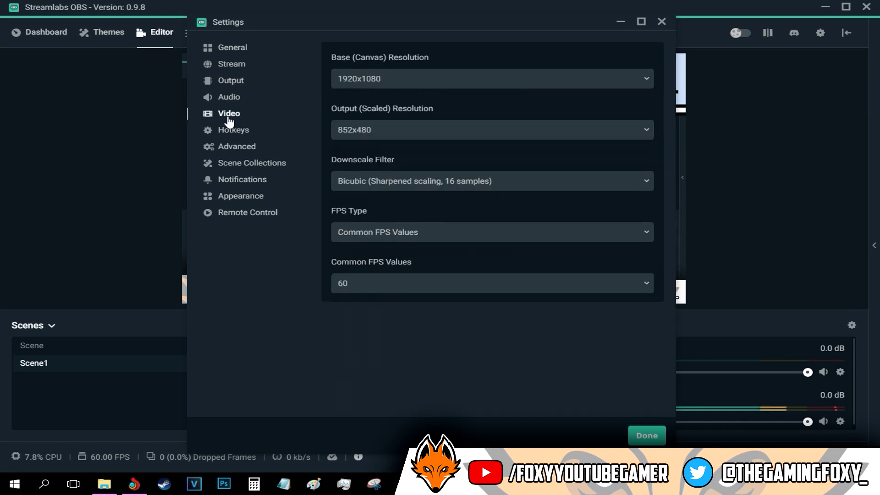
{"action": "left_click", "coordinate": [380, 83]}
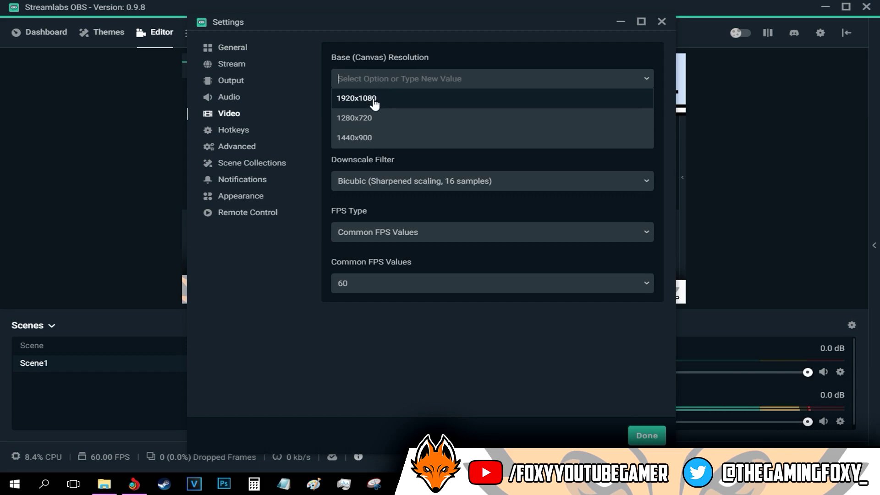
{"action": "left_click", "coordinate": [373, 99]}
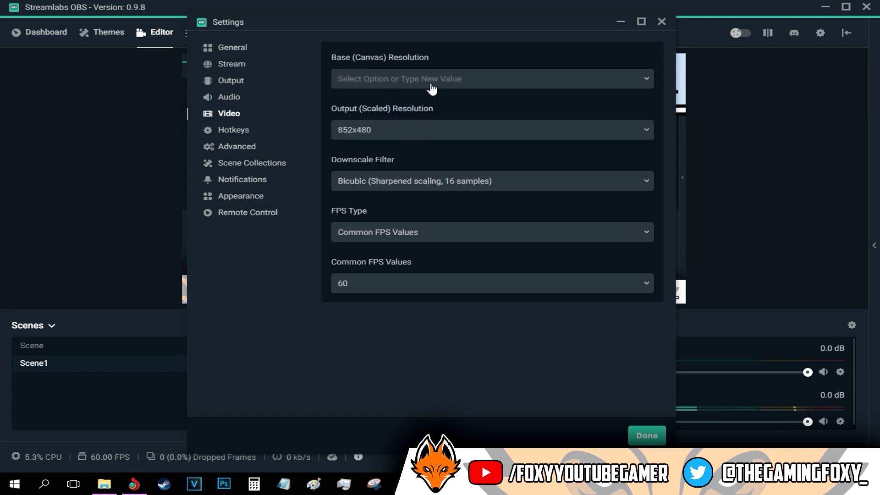
{"action": "left_click", "coordinate": [393, 131]}
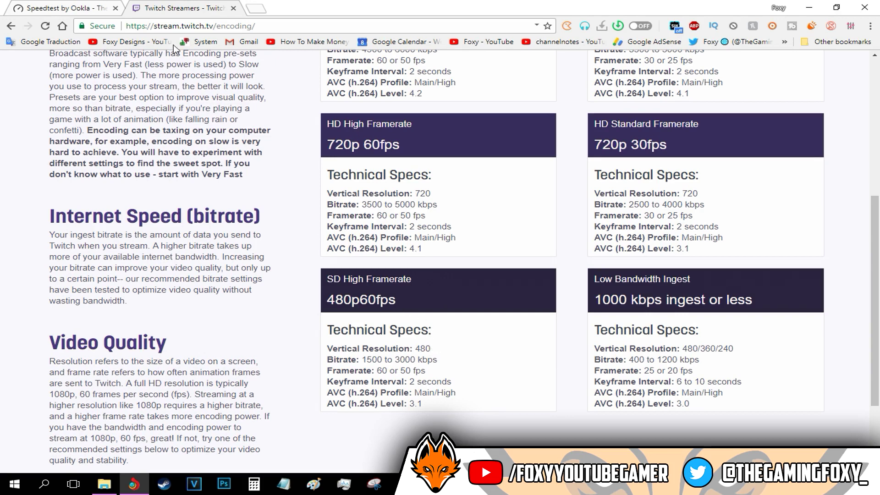
- Highlight the Twitch guide's 1000 kbps ingest, 480 resolution, 480p60 and 1500 kbps figures
{"action": "left_click", "coordinate": [272, 26]}
{"action": "left_click_drag", "start_coordinate": [603, 305], "coordinate": [655, 313]}
{"action": "left_click", "coordinate": [697, 312]}
{"action": "left_click_drag", "start_coordinate": [684, 352], "coordinate": [702, 352]}
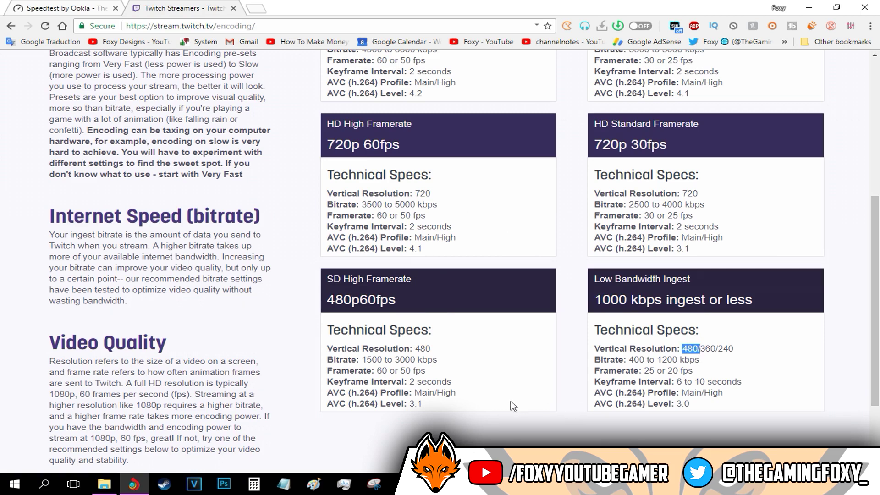
{"action": "mouse_move", "coordinate": [327, 299]}
{"action": "left_mouse_down"}
{"action": "mouse_move", "coordinate": [370, 306]}
{"action": "mouse_move", "coordinate": [344, 303]}
{"action": "left_mouse_up"}
{"action": "left_click_drag", "start_coordinate": [362, 359], "coordinate": [372, 361]}
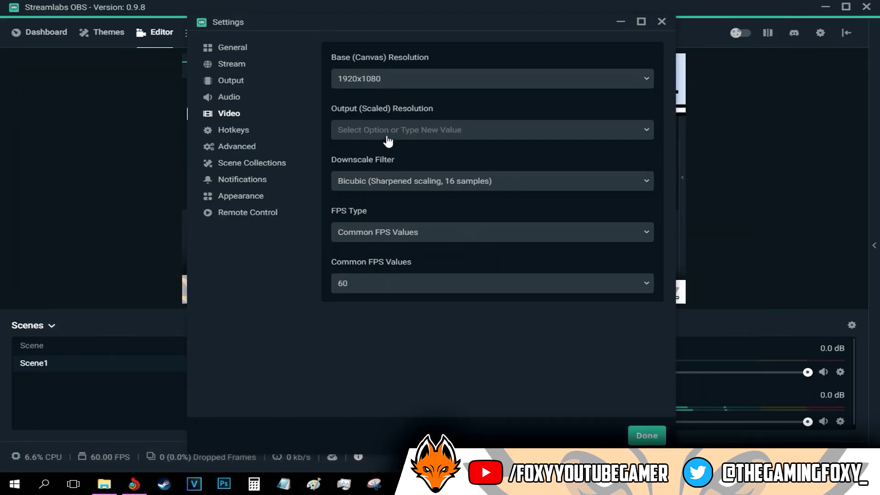
- Pick 852x480 scaled output, 30 common FPS, and the Bilinear downscale filter
{"action": "left_click", "coordinate": [388, 133]}
{"action": "left_click", "coordinate": [366, 288]}
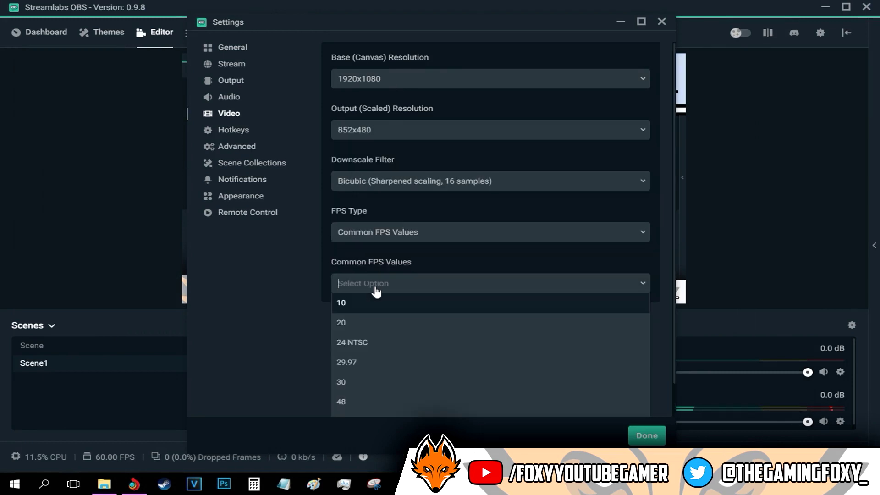
{"action": "left_click", "coordinate": [355, 380]}
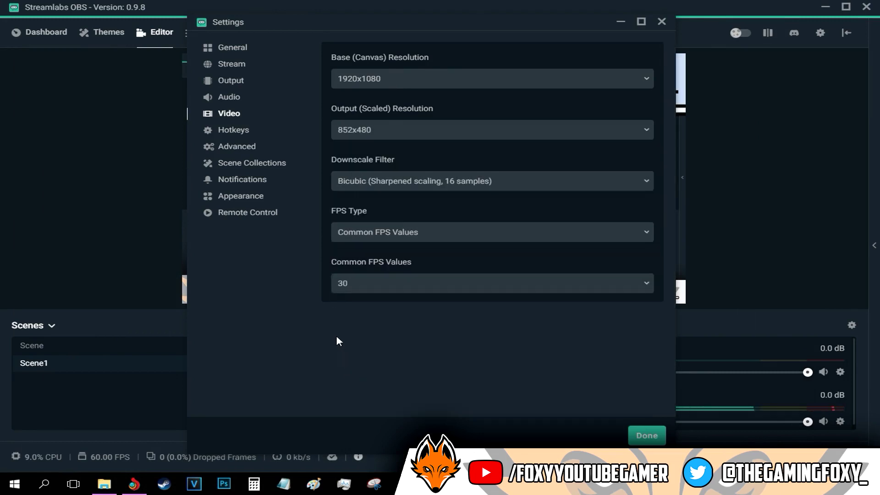
{"action": "left_click", "coordinate": [379, 182]}
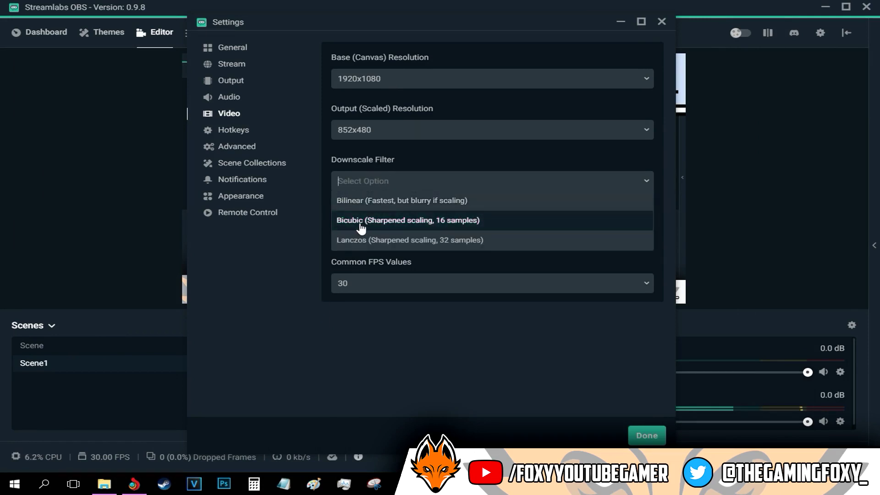
{"action": "left_click", "coordinate": [365, 207]}
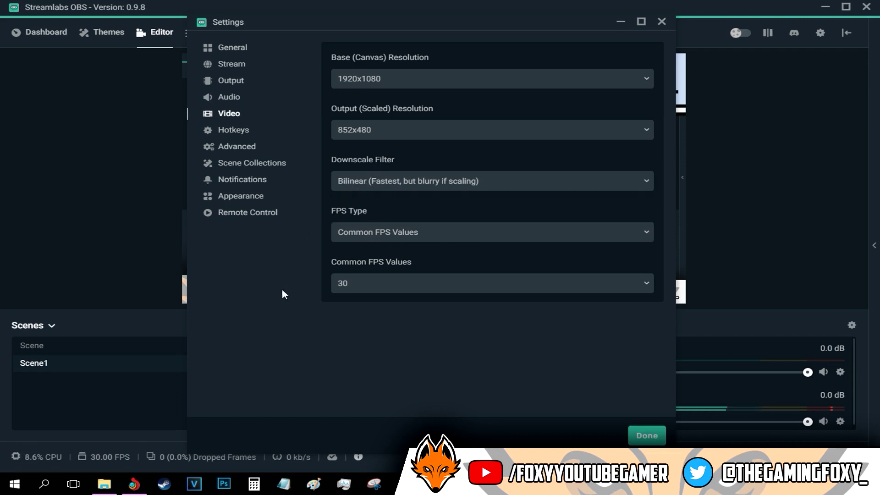
- Review the Hotkeys page, return to Video, and apply the 30 FPS settings with Done
{"action": "left_click", "coordinate": [228, 129]}
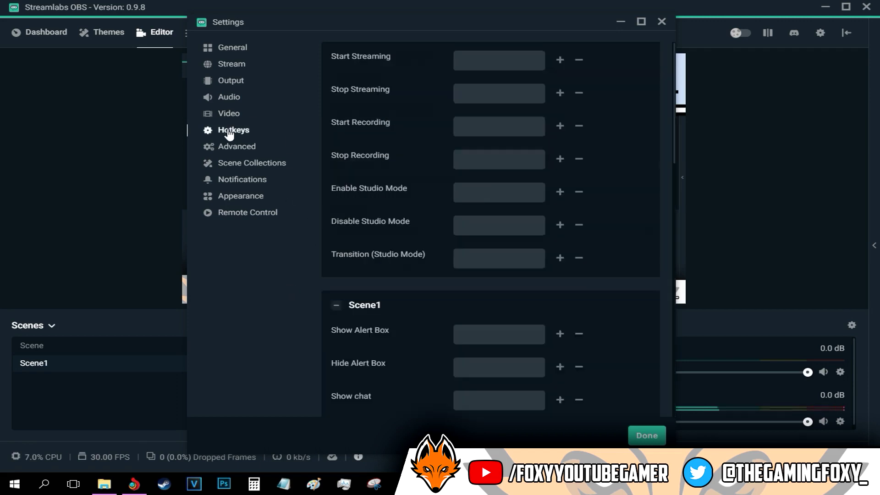
{"action": "scroll", "coordinate": [425, 218], "scroll_direction": "down", "scroll_amount": 4}
{"action": "scroll", "coordinate": [424, 253], "scroll_direction": "down", "scroll_amount": 4}
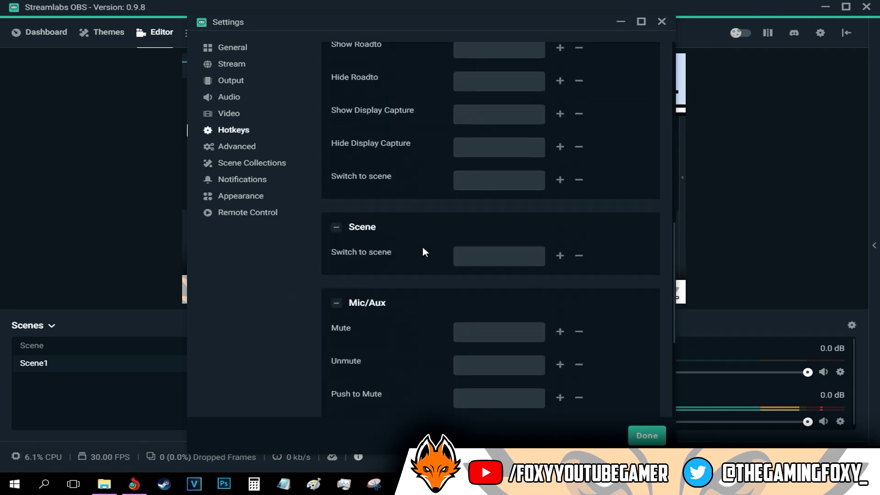
{"action": "scroll", "coordinate": [422, 253], "scroll_direction": "down", "scroll_amount": 3}
{"action": "scroll", "coordinate": [405, 277], "scroll_direction": "up", "scroll_amount": 7}
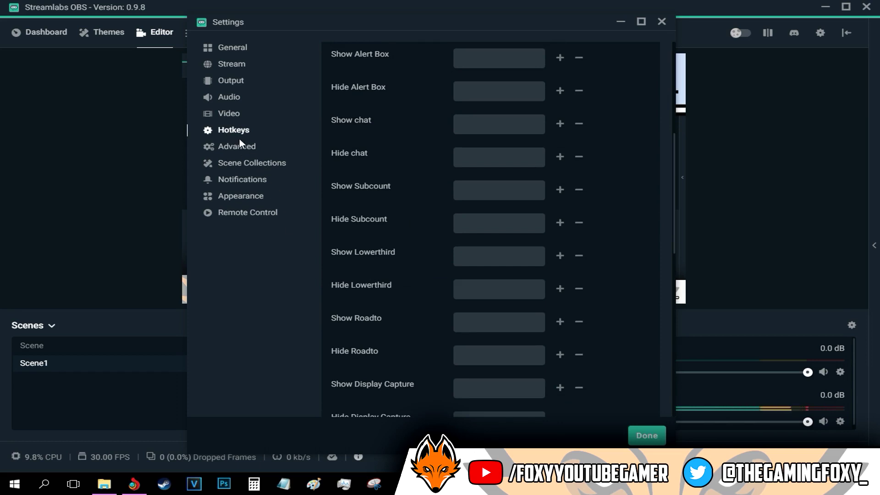
{"action": "left_click", "coordinate": [230, 114]}
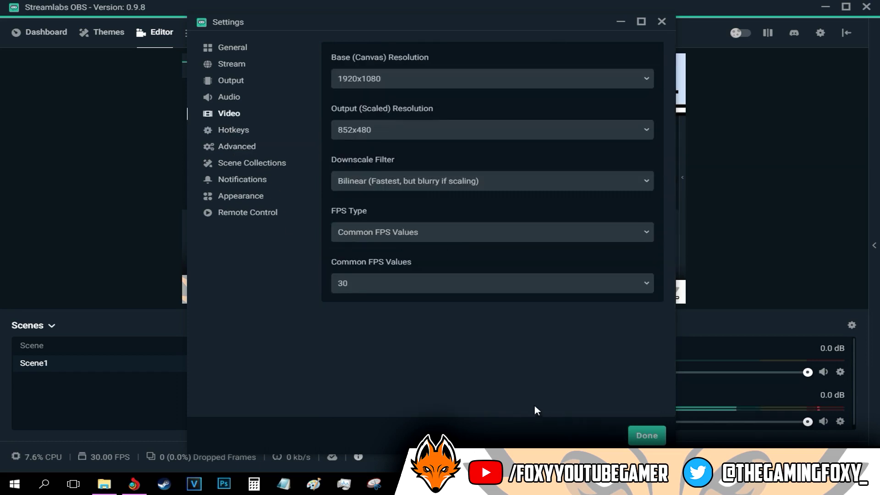
{"action": "left_click", "coordinate": [647, 436]}
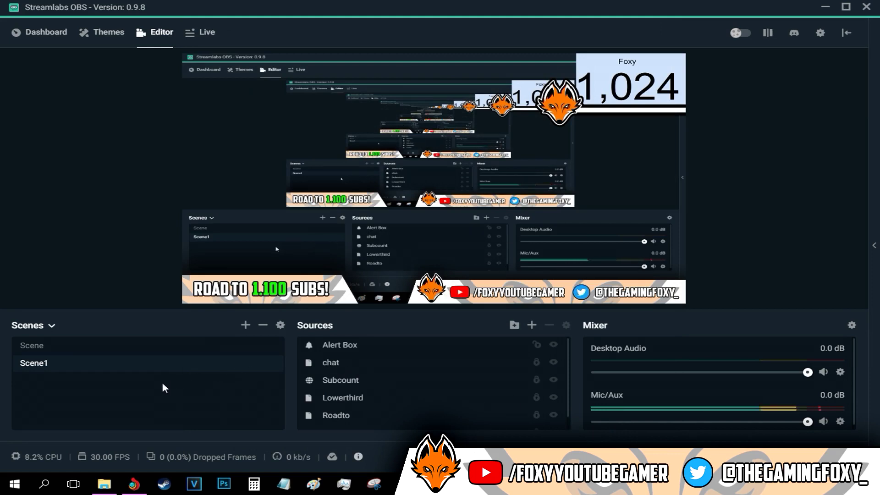